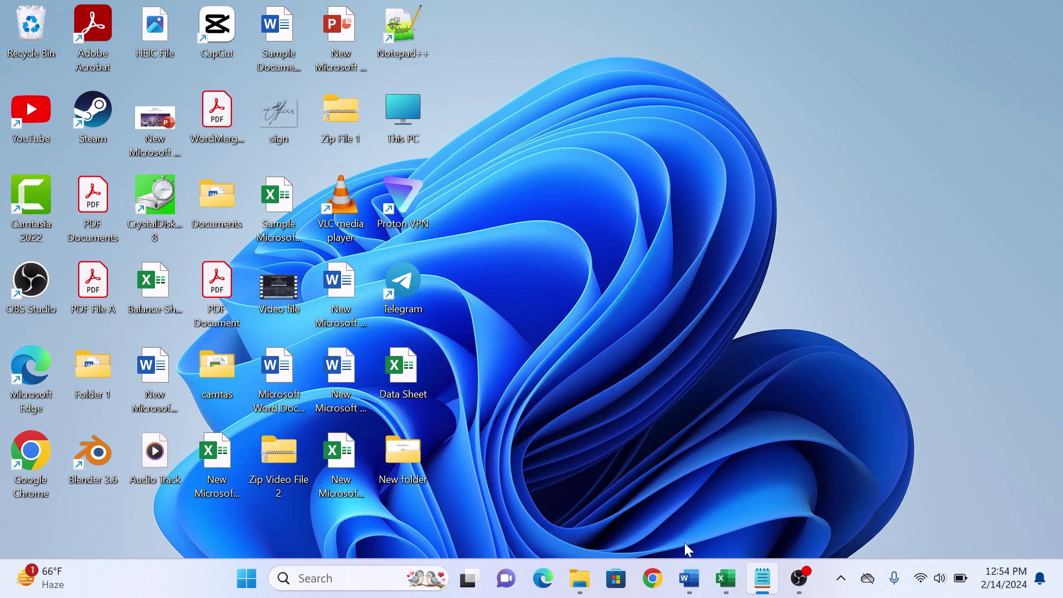
Step: Check the Data Sheet workbook in Excel, then return to the Lorem Ipsum document
click(687, 578)
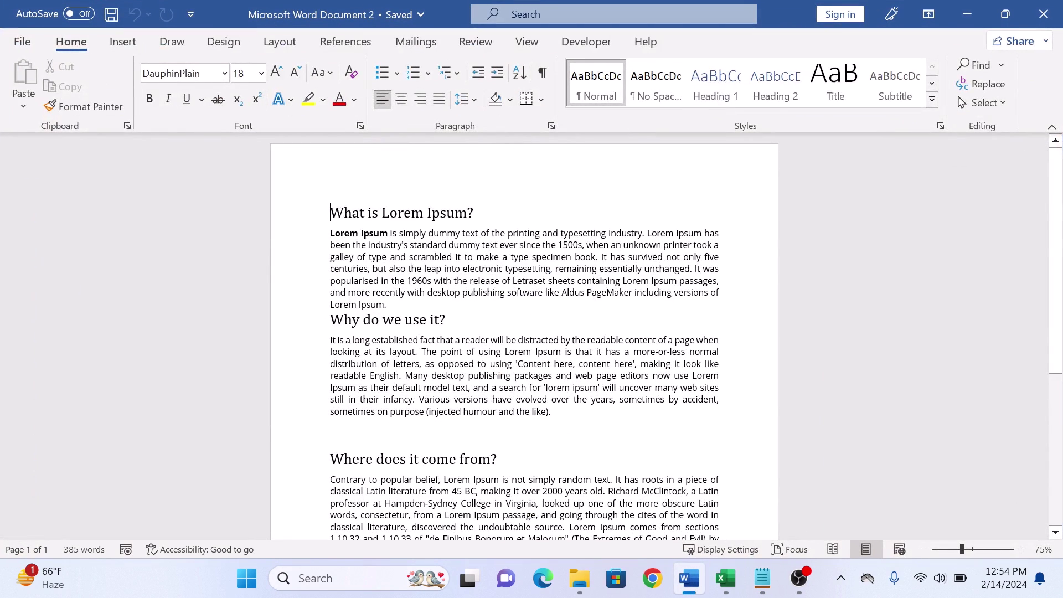
click(725, 578)
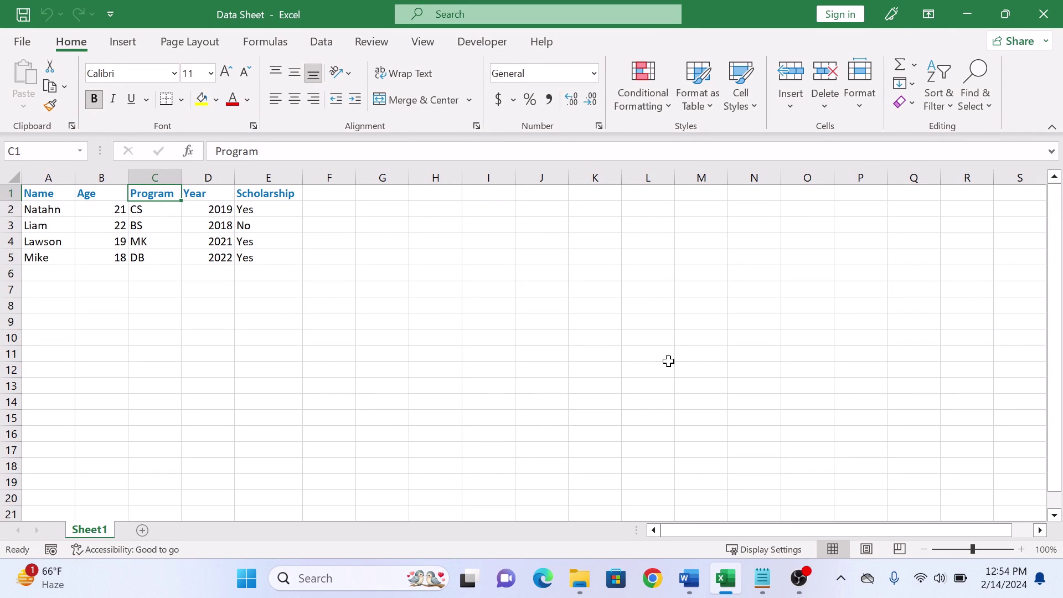
click(688, 578)
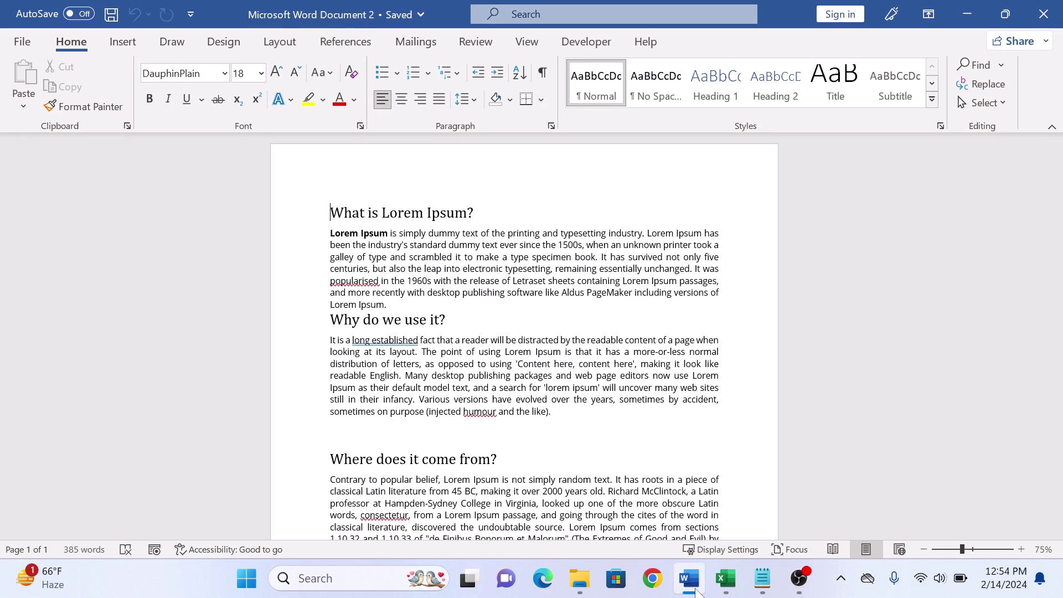
Step: Add an empty line after the first paragraph and switch to the Insert ribbon
key(Return)
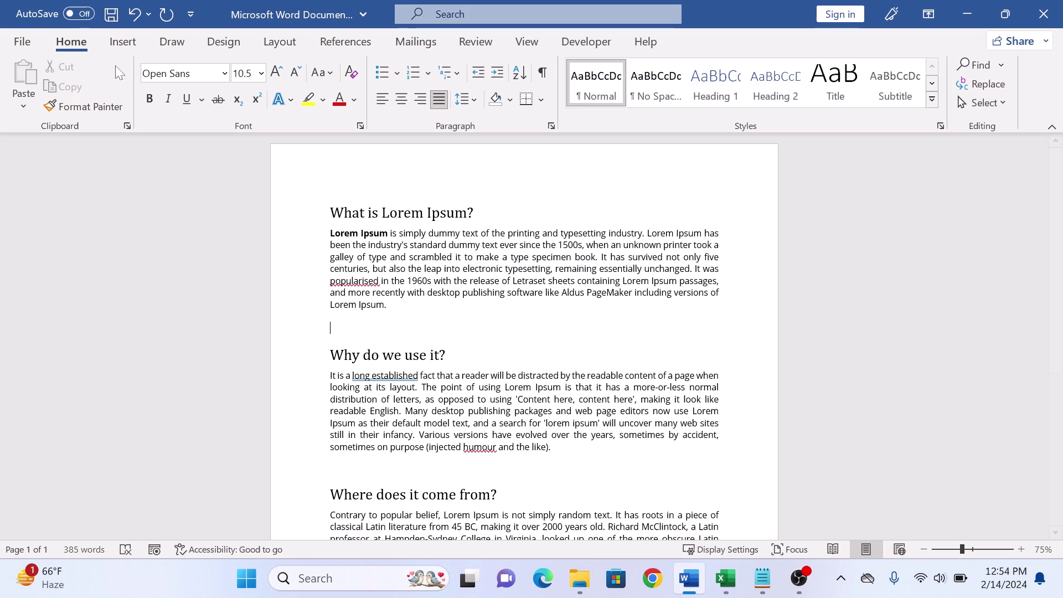
click(124, 42)
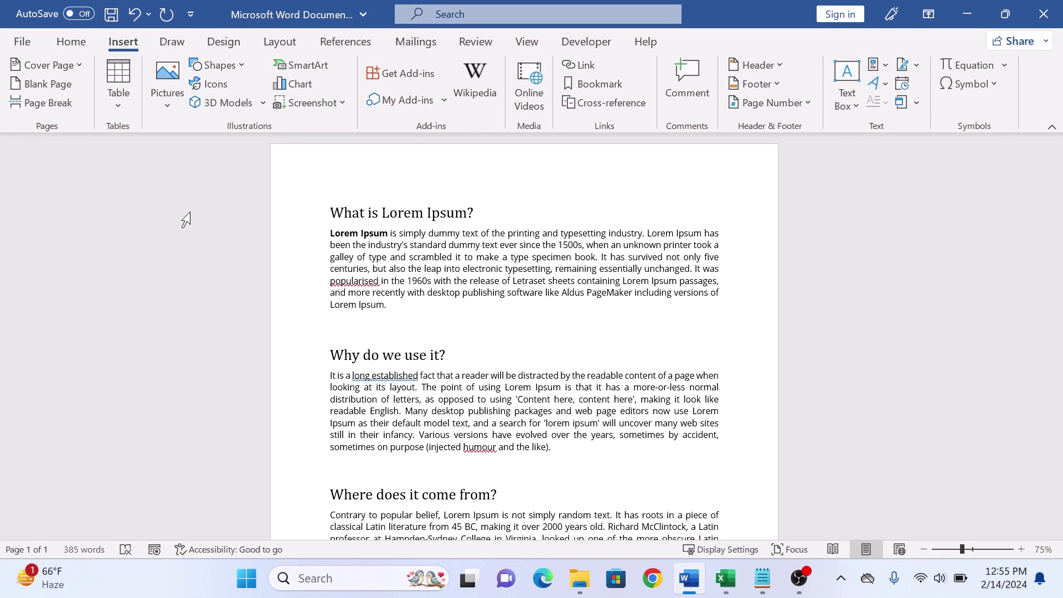
Step: Embed the Data Sheet workbook from file via the Object dialog below the first paragraph
click(902, 103)
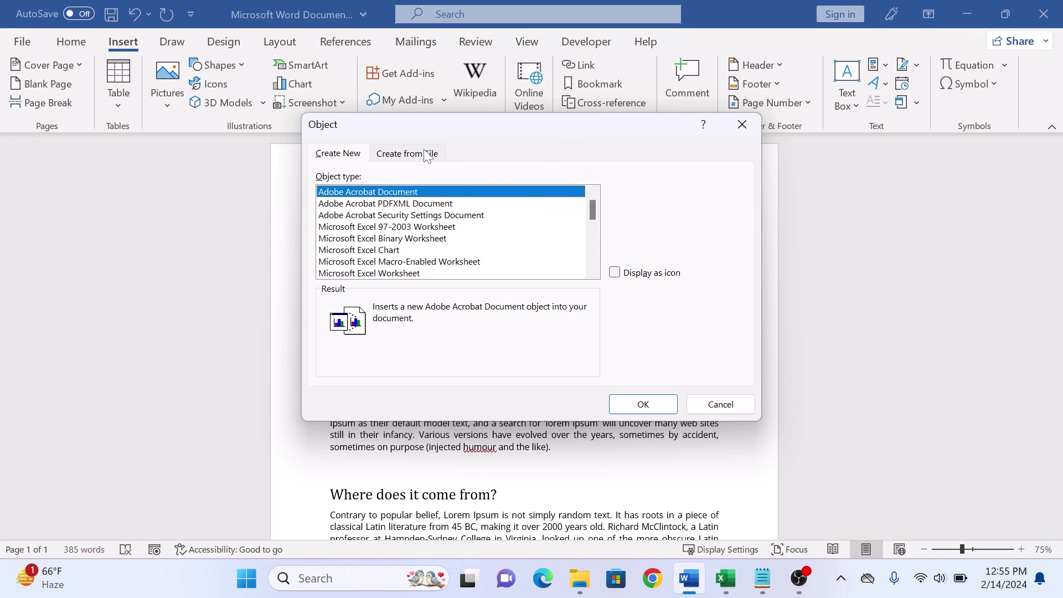
click(407, 153)
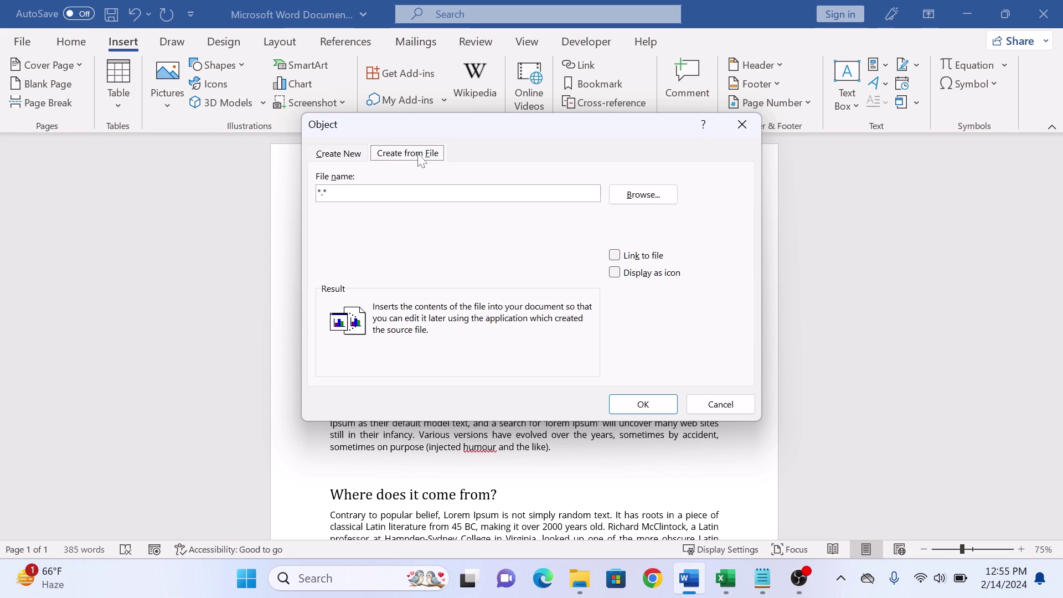
click(655, 199)
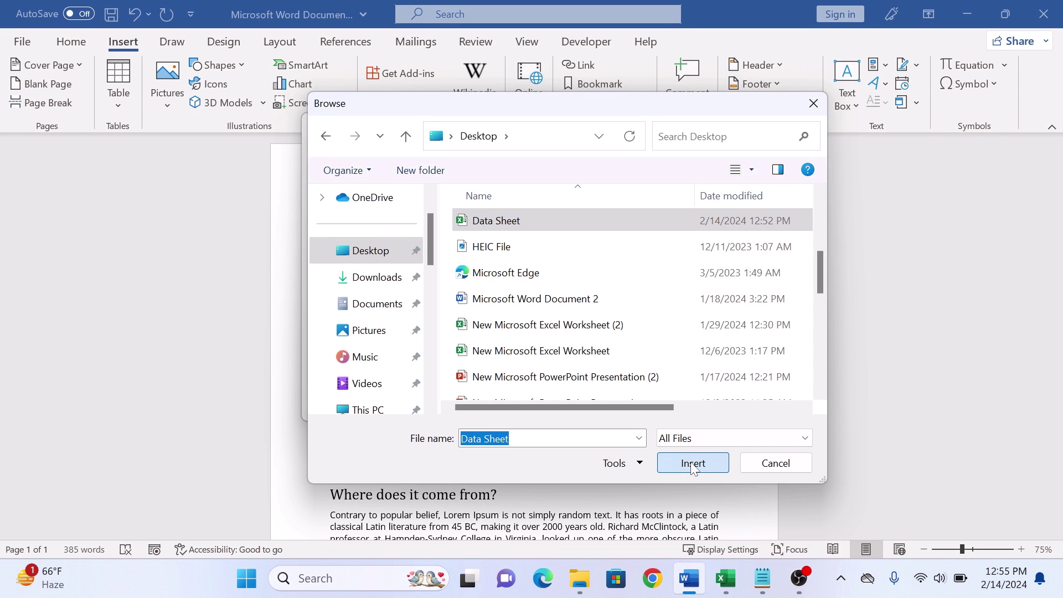
click(692, 462)
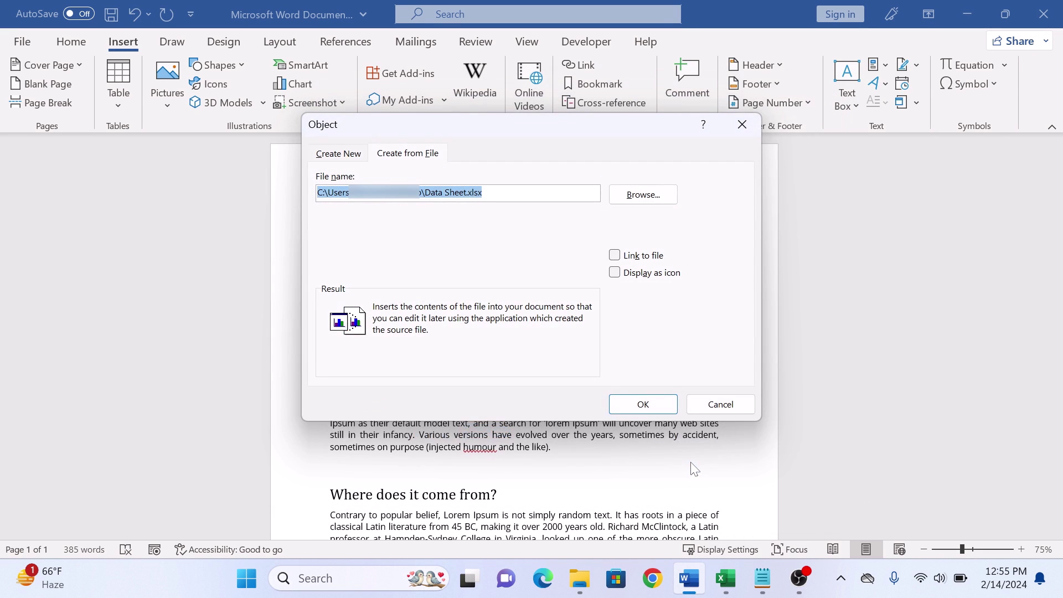
click(644, 403)
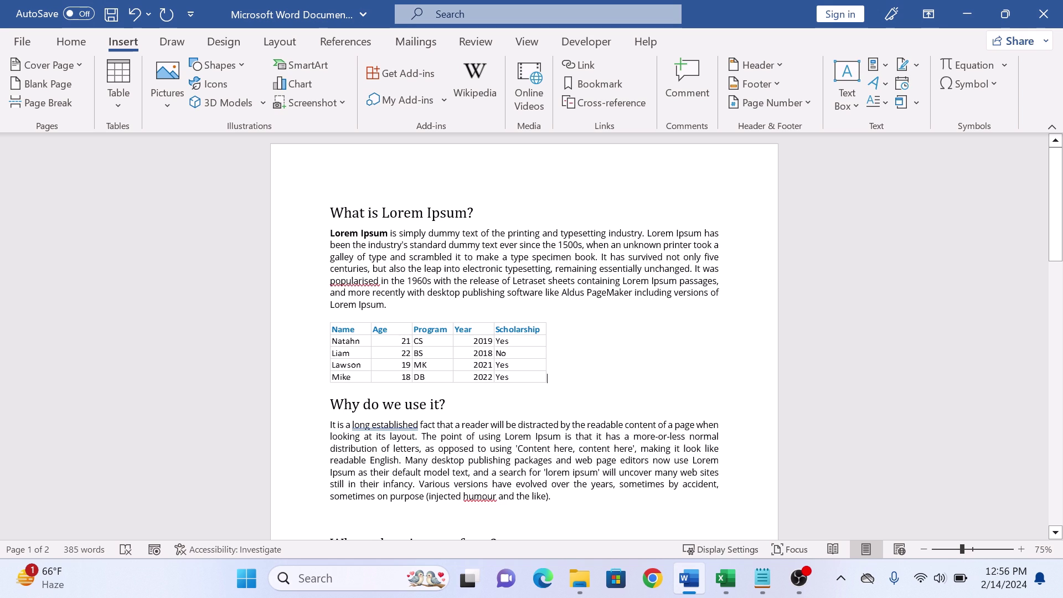
Step: Drag the embedded student table's corner handle outward to make it larger
click(508, 365)
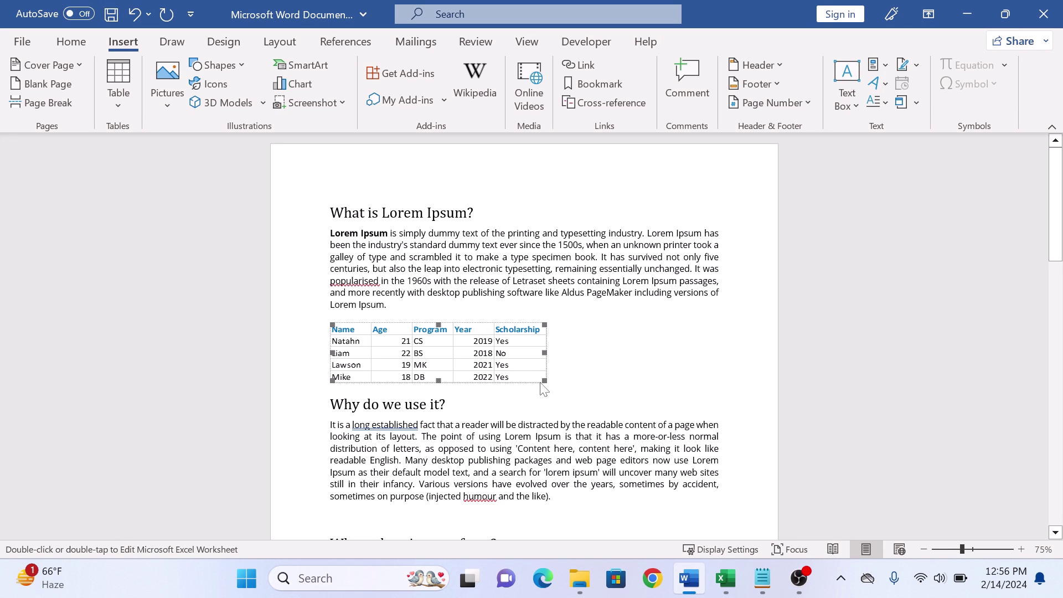
drag(544, 380, 599, 411)
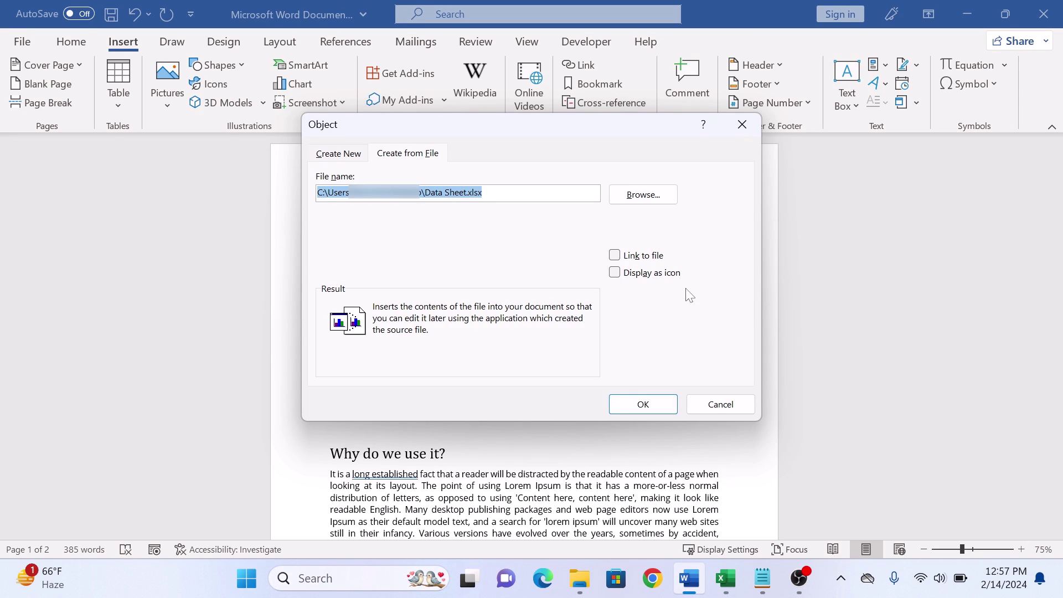
Step: Insert Data Sheet.xlsx as an icon below the table and open it for editing
click(669, 276)
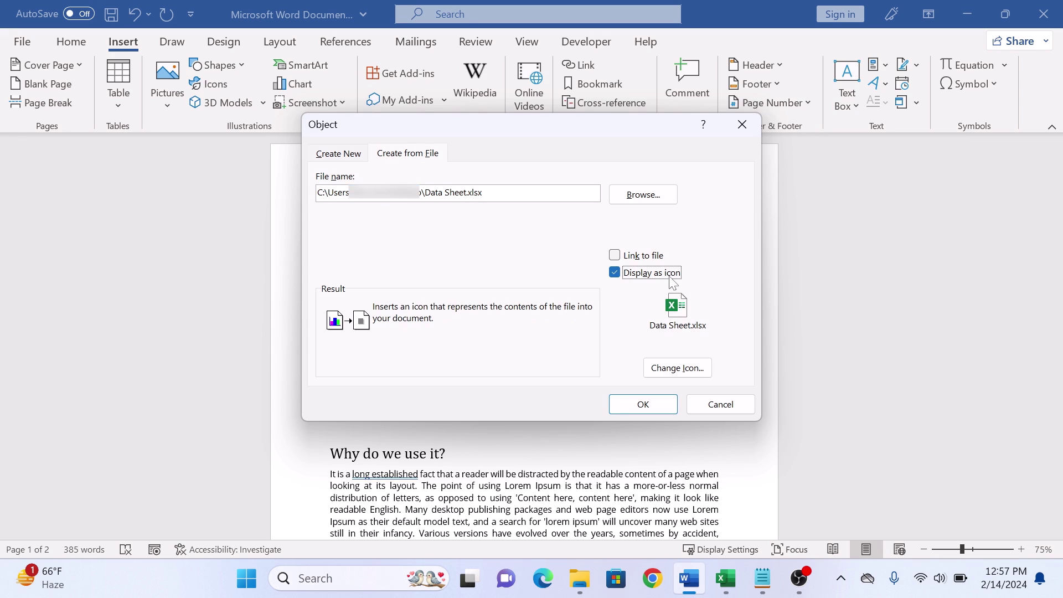
click(642, 404)
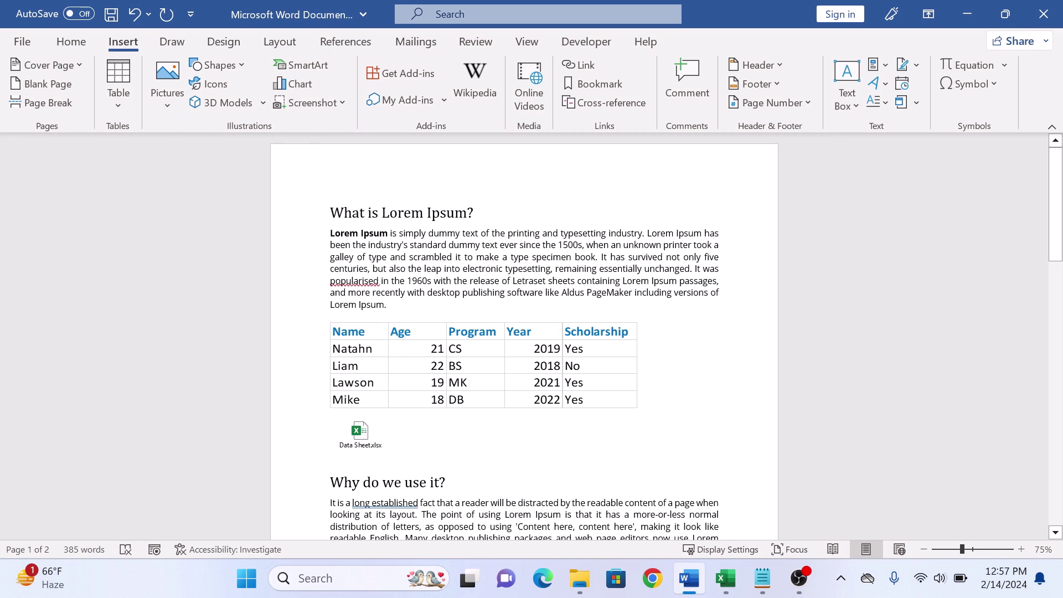
double_click(360, 432)
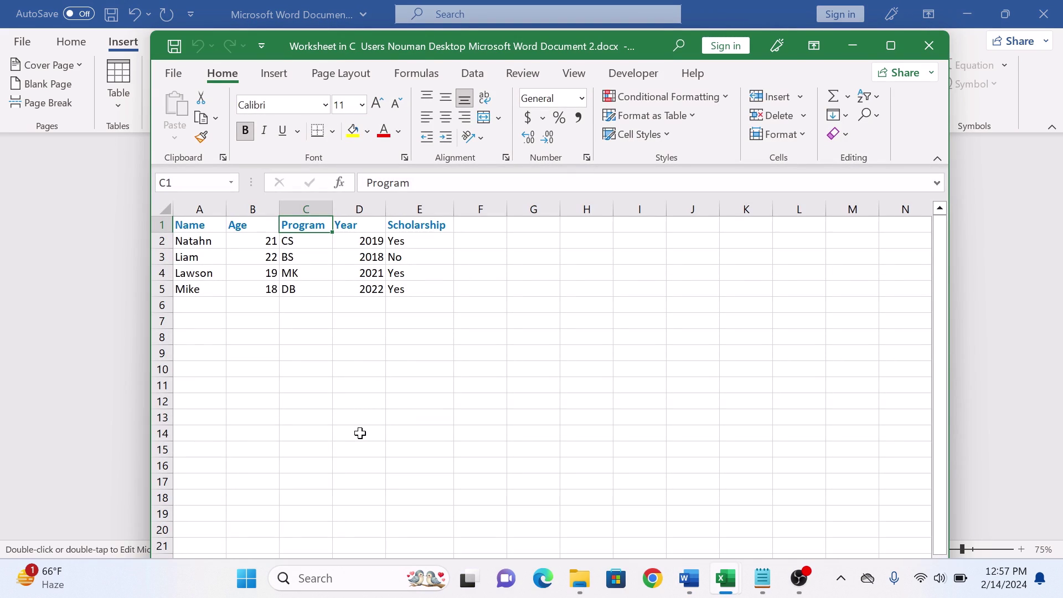